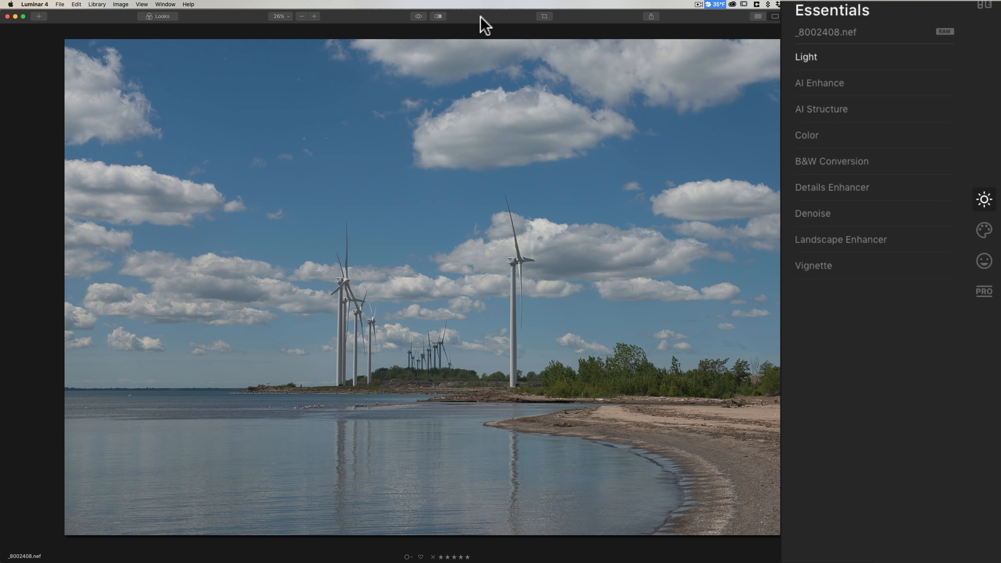
Load the camera profile from Classic Chrome-1.dng into the Light tool's advanced settings
{"action": "left_click", "coordinate": [853, 57]}
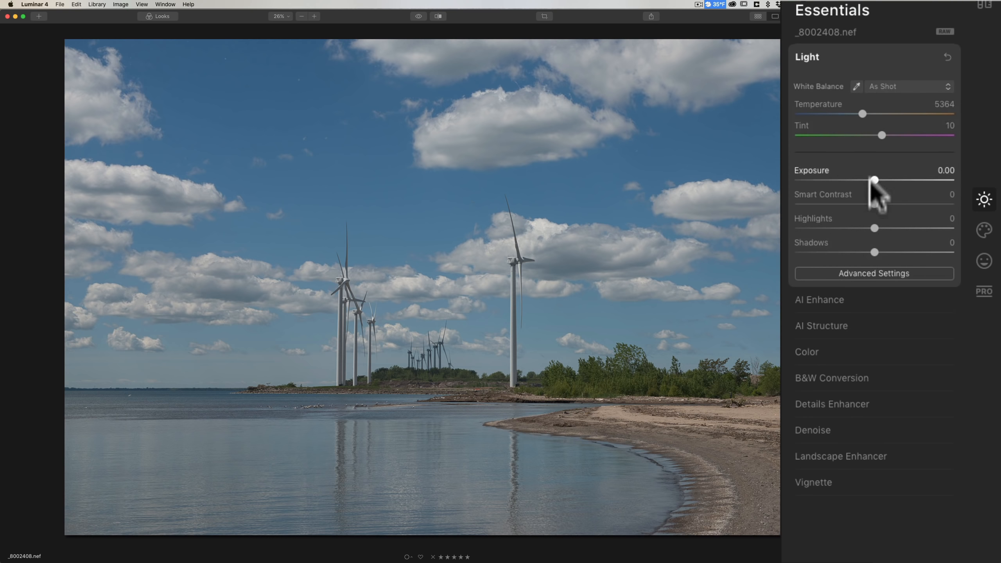
{"action": "left_click", "coordinate": [870, 273]}
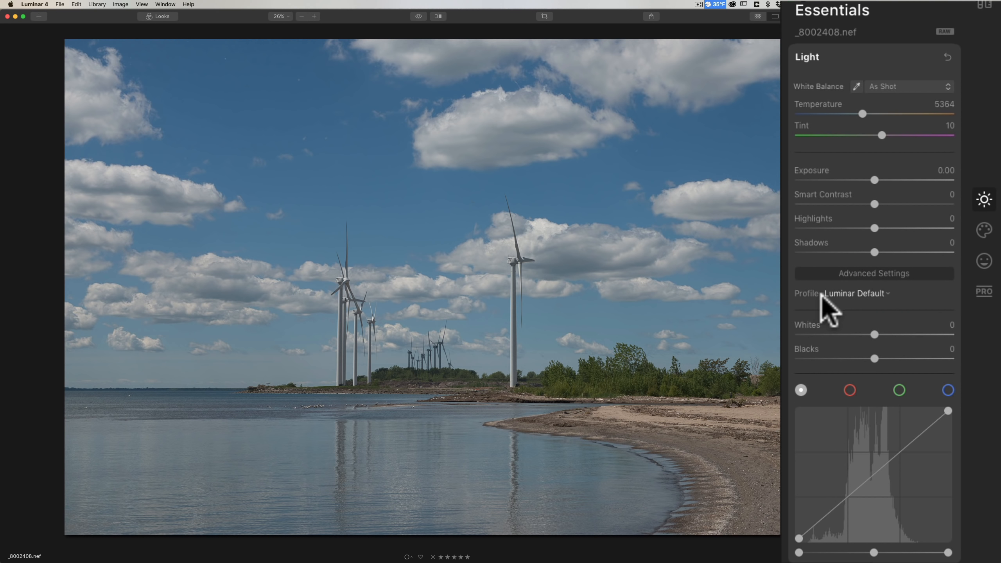
{"action": "left_click", "coordinate": [868, 296]}
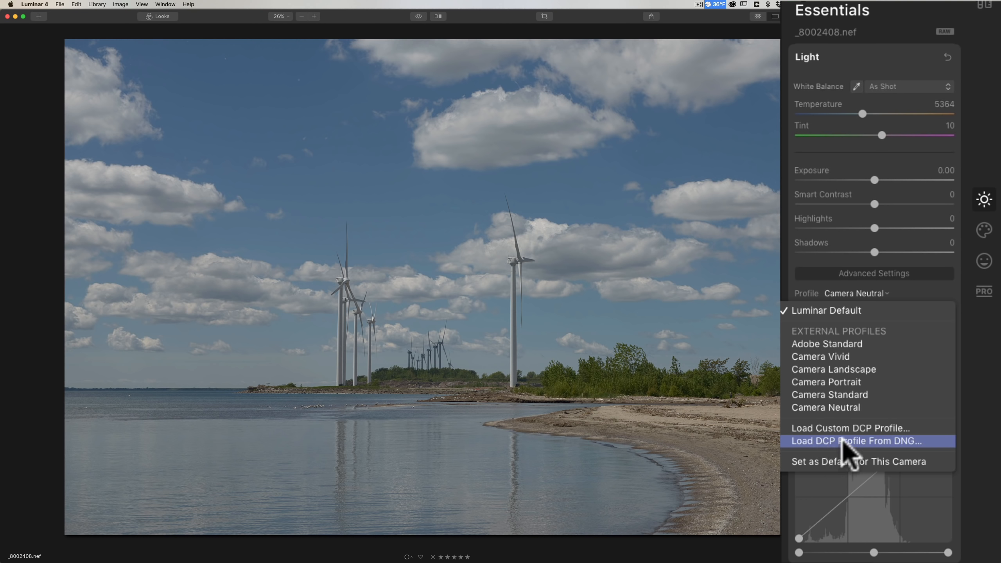
{"action": "left_click", "coordinate": [844, 441]}
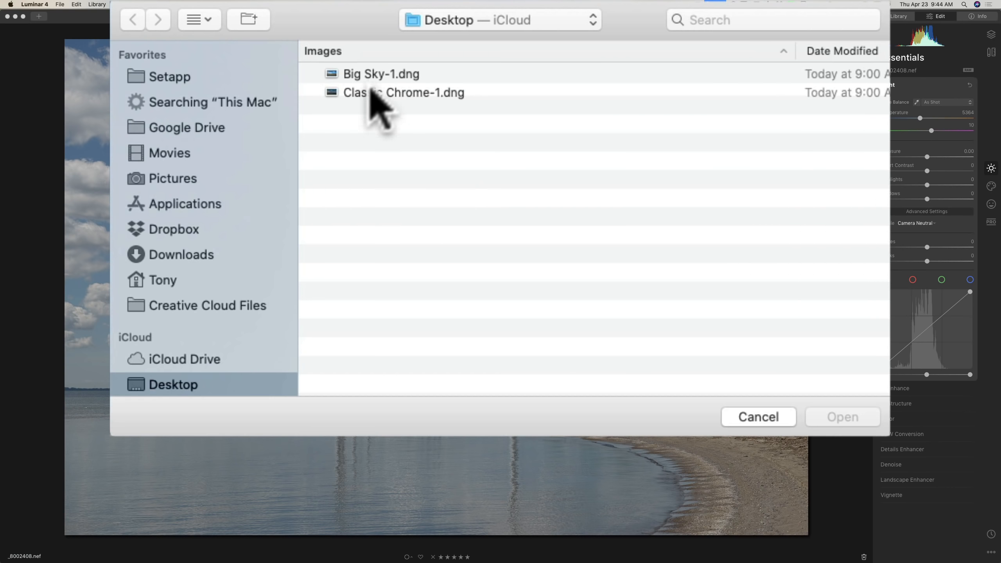
{"action": "left_click", "coordinate": [368, 92]}
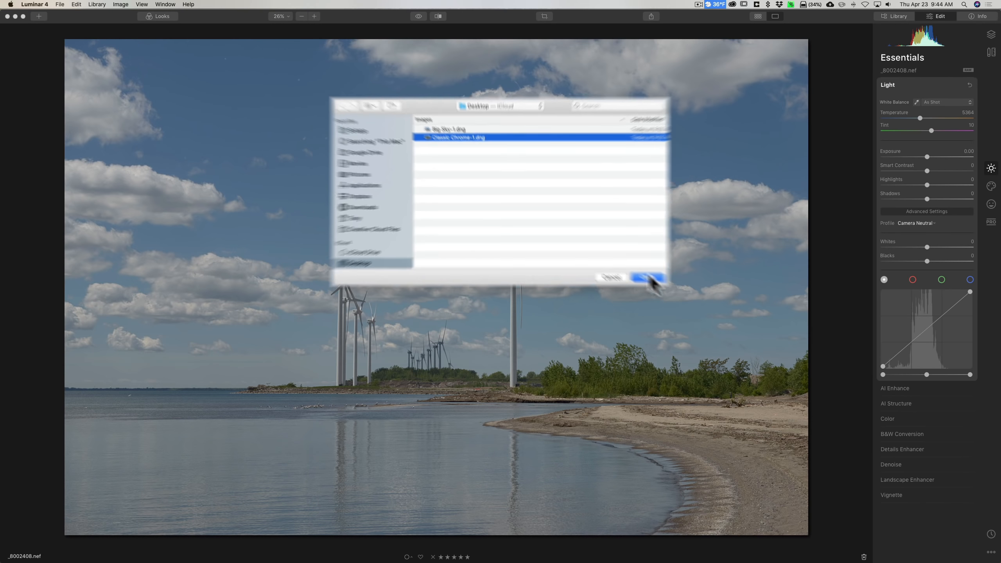
{"action": "left_click", "coordinate": [636, 272]}
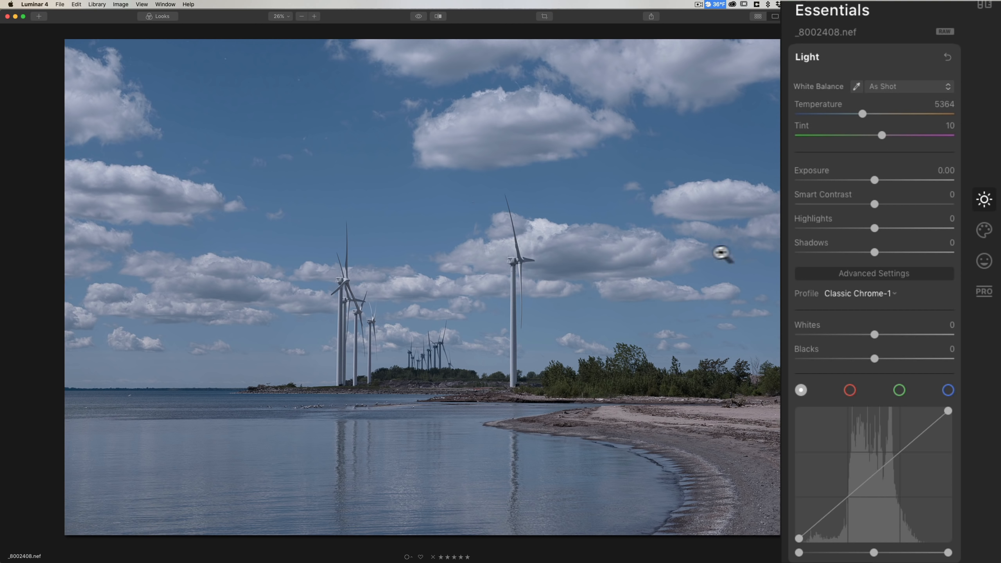
Replace the photo's profile with the DCP profile loaded from Big Sky-1.dng
{"action": "left_click", "coordinate": [872, 295]}
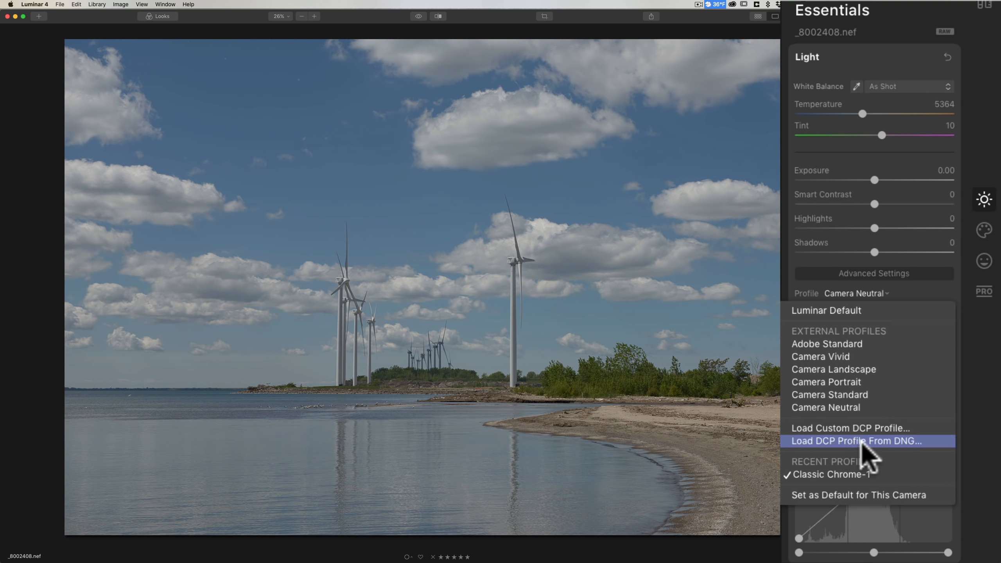
{"action": "left_click", "coordinate": [855, 440]}
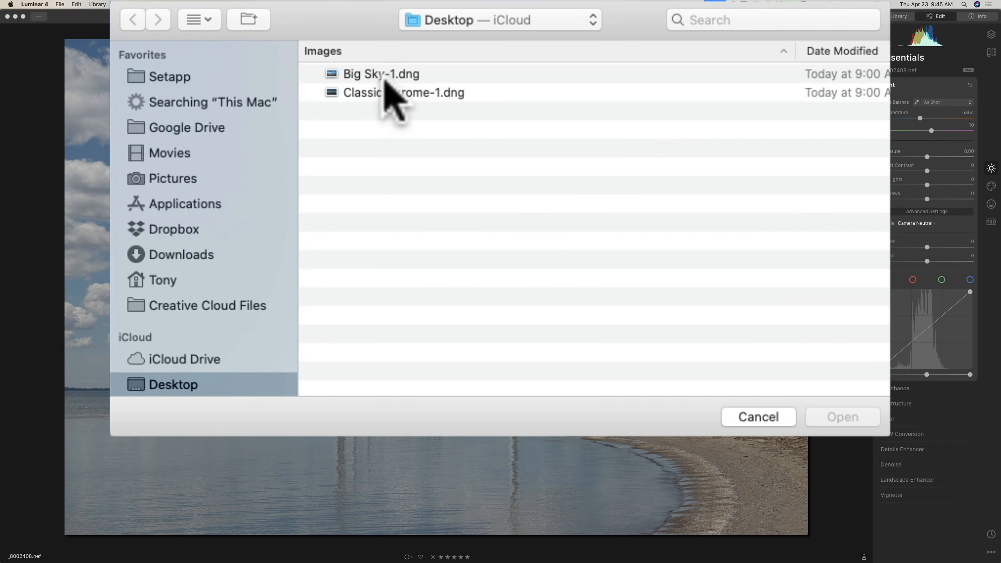
{"action": "left_click", "coordinate": [379, 73]}
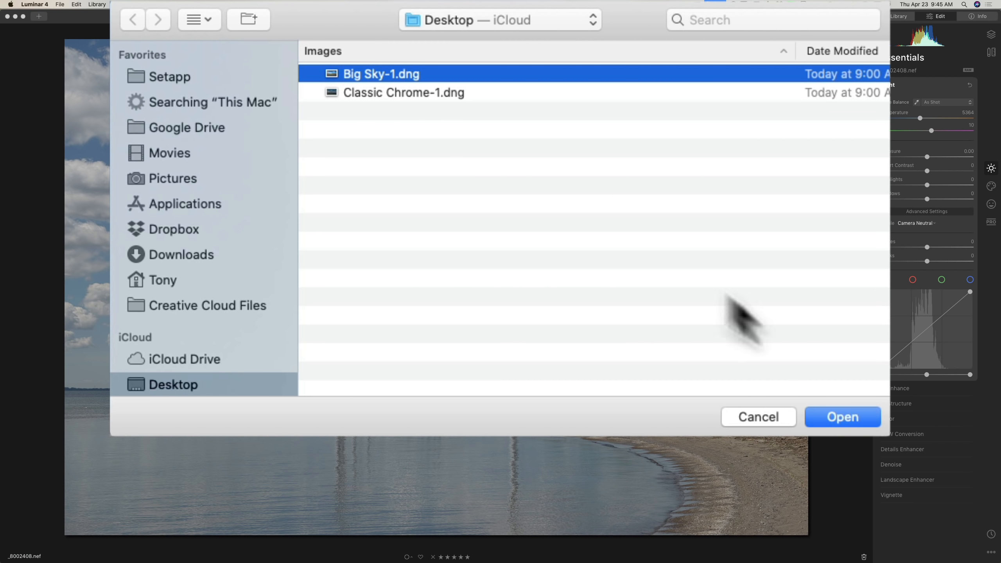
{"action": "left_click", "coordinate": [838, 417]}
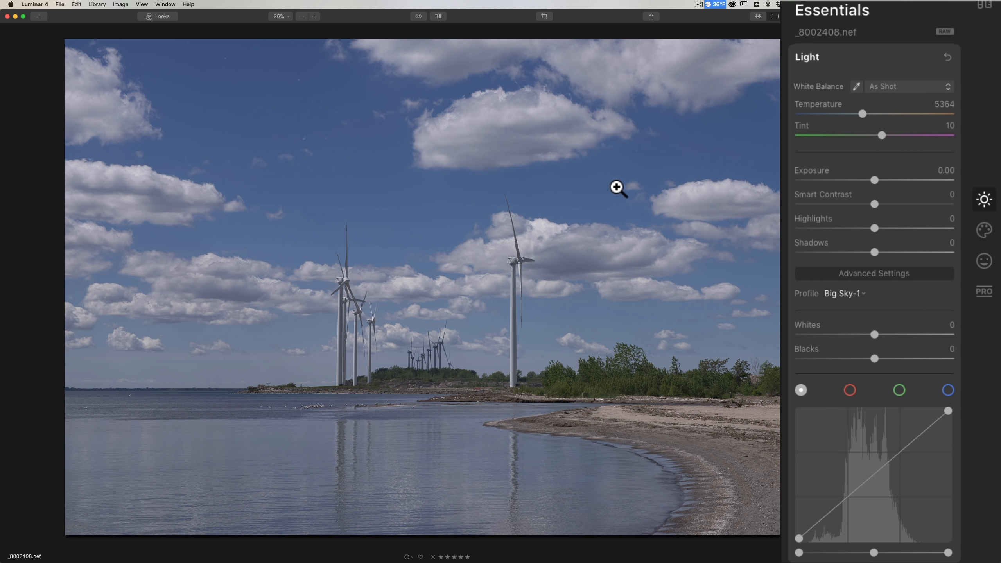
Delete the Classic Chrome-1 and Big Sky-1 profiles from the recent profiles
{"action": "left_click", "coordinate": [839, 294]}
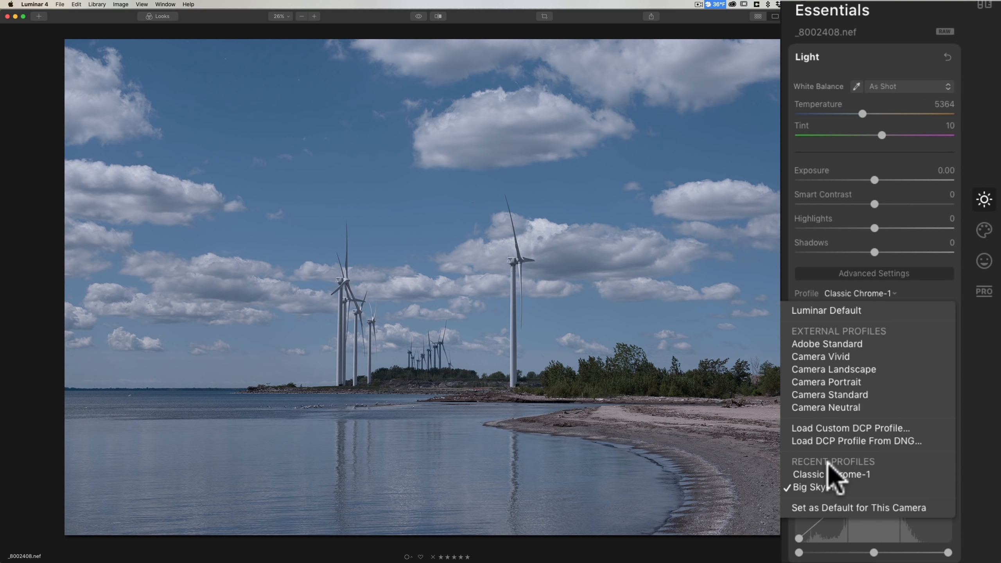
{"action": "mouse_move", "coordinate": [891, 474]}
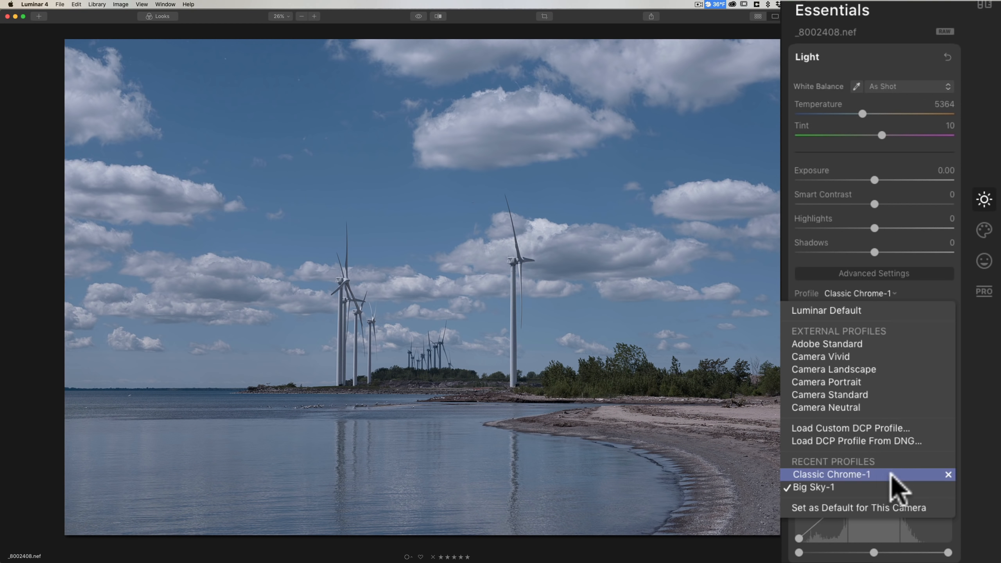
{"action": "left_click", "coordinate": [947, 474]}
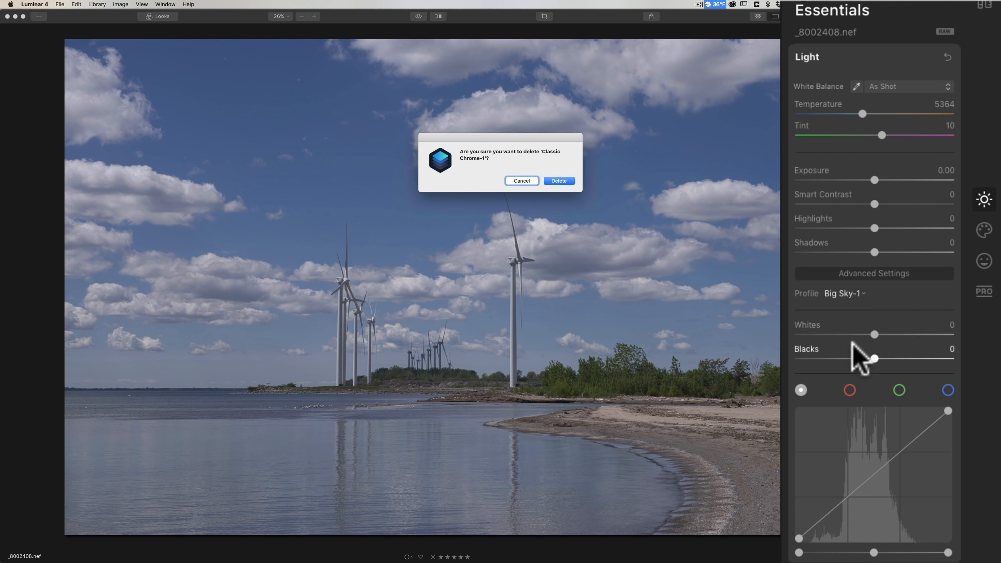
{"action": "left_click", "coordinate": [566, 181]}
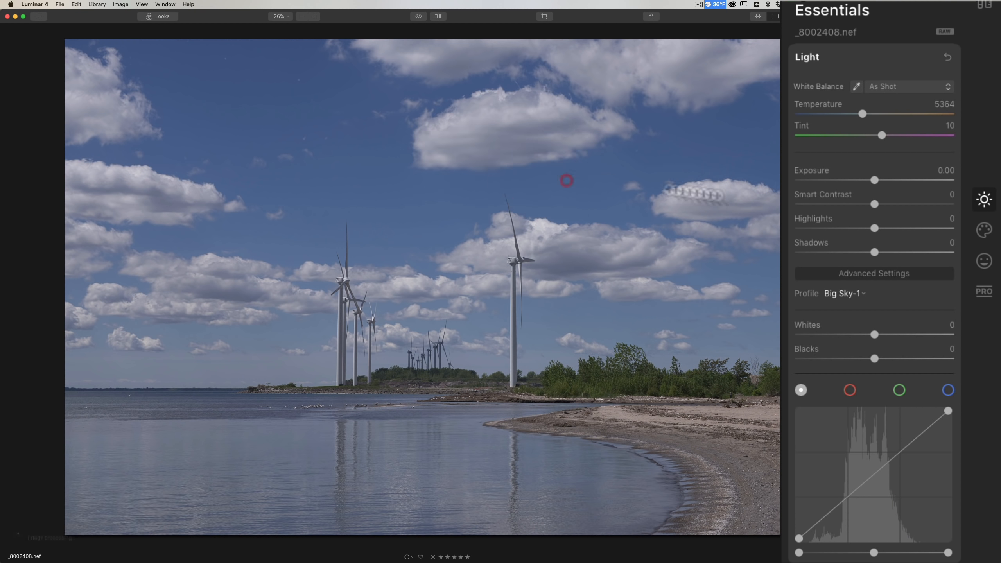
{"action": "left_click", "coordinate": [854, 294]}
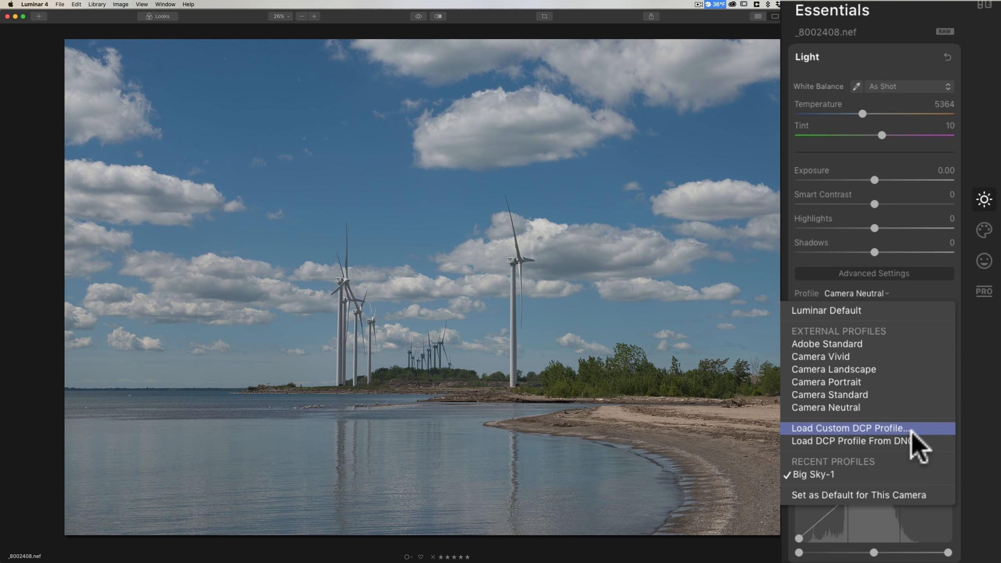
{"action": "left_click", "coordinate": [948, 474]}
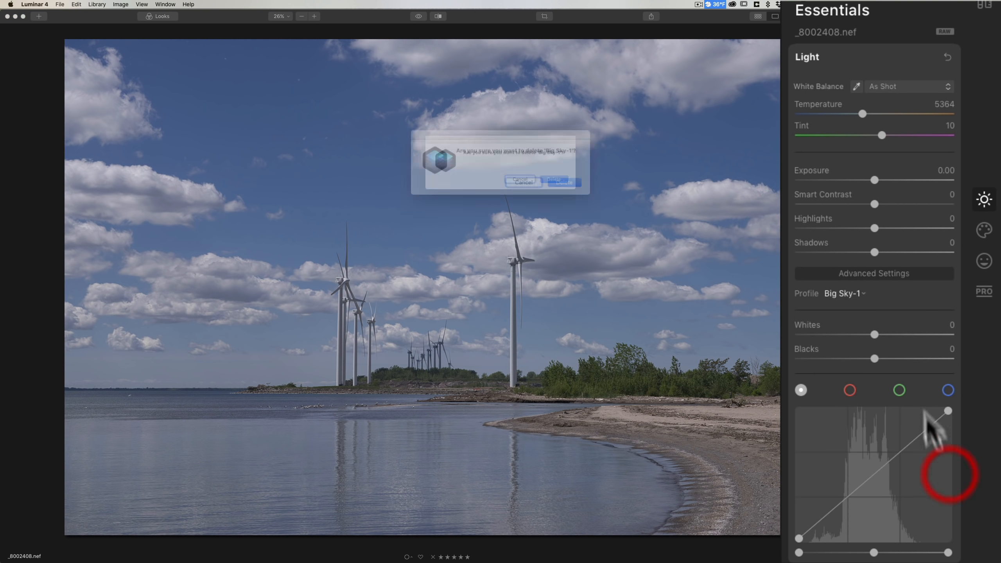
{"action": "left_click", "coordinate": [559, 180]}
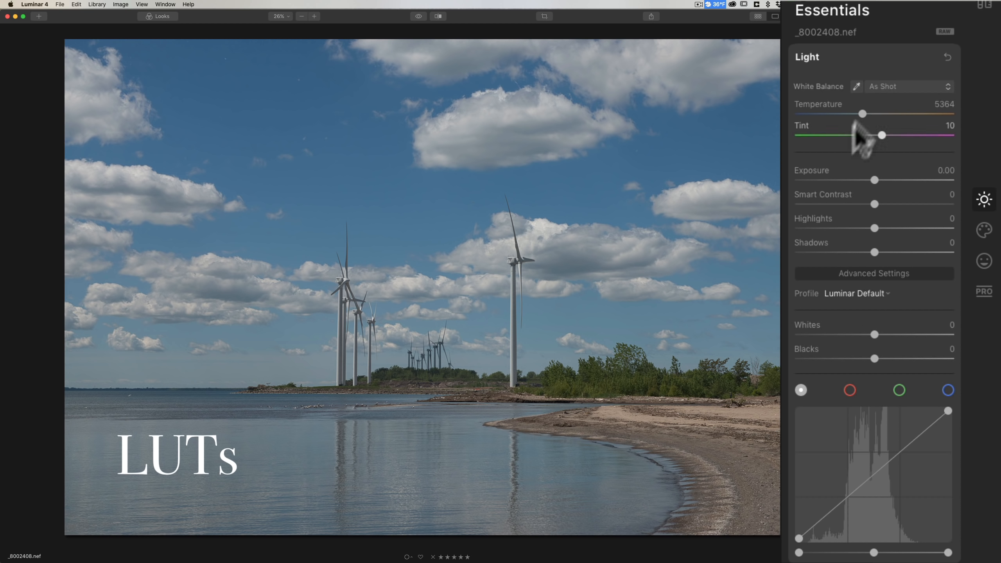
Apply the Sepia LUT to the photo with the Creative Color Styles (LUT) tool
{"action": "left_click", "coordinate": [867, 62]}
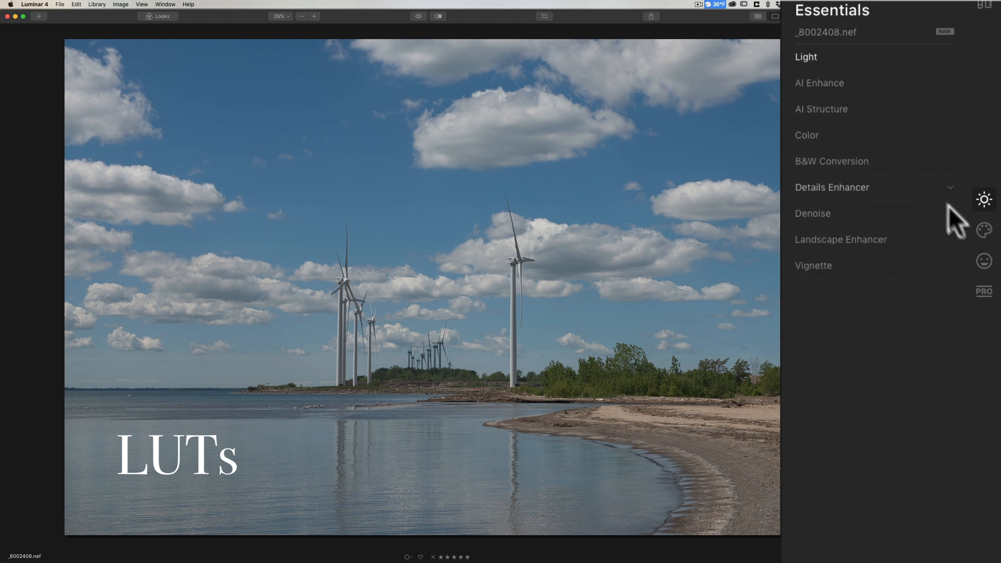
{"action": "left_click", "coordinate": [978, 229]}
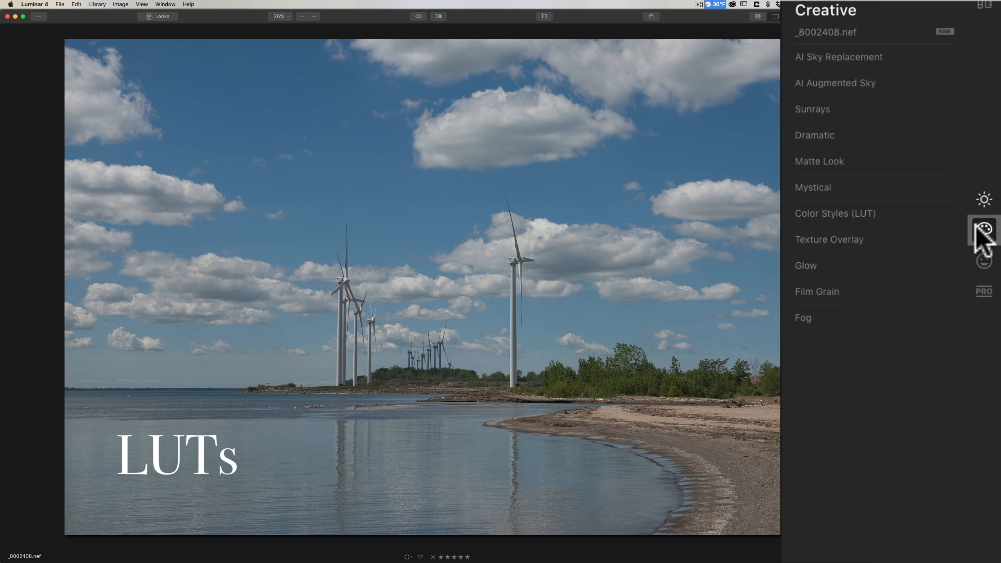
{"action": "left_click", "coordinate": [835, 213]}
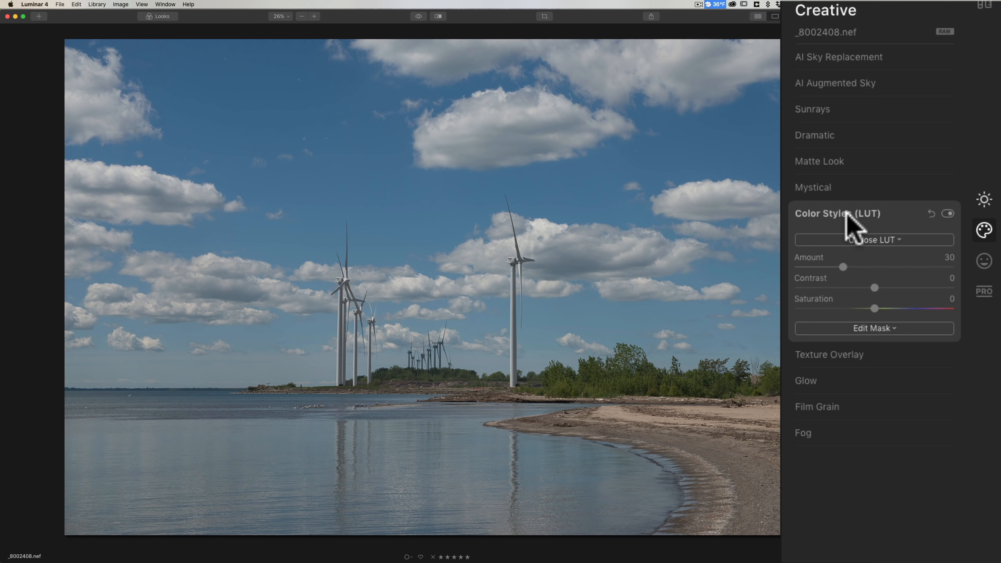
{"action": "left_click", "coordinate": [874, 239]}
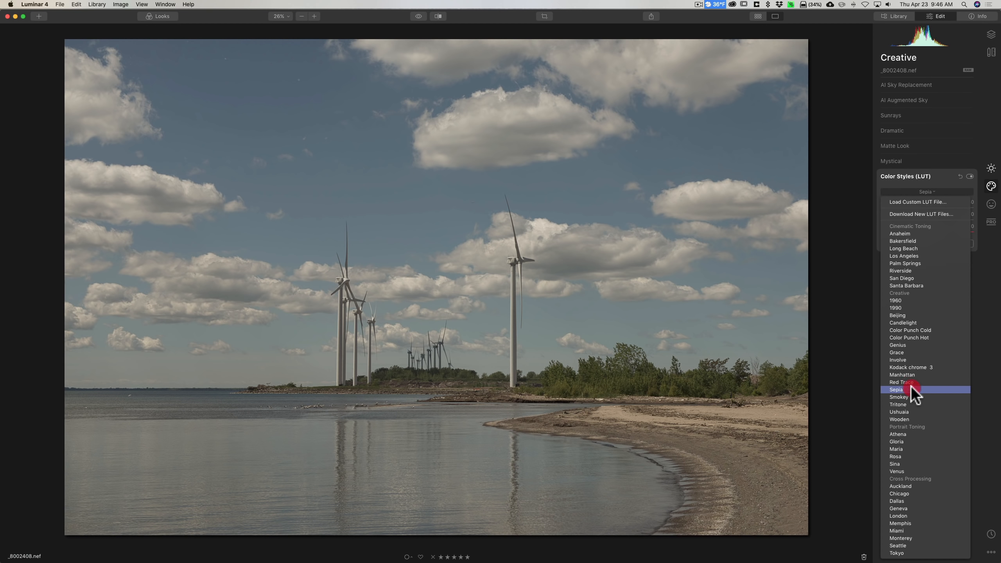
{"action": "left_click", "coordinate": [910, 389]}
Adjust the Sepia LUT to Amount 38, Contrast 42 and Saturation 23, and reset the Color Styles tool
{"action": "left_click_drag", "start_coordinate": [908, 207], "coordinate": [942, 208]}
{"action": "left_click_drag", "start_coordinate": [902, 268], "coordinate": [893, 309]}
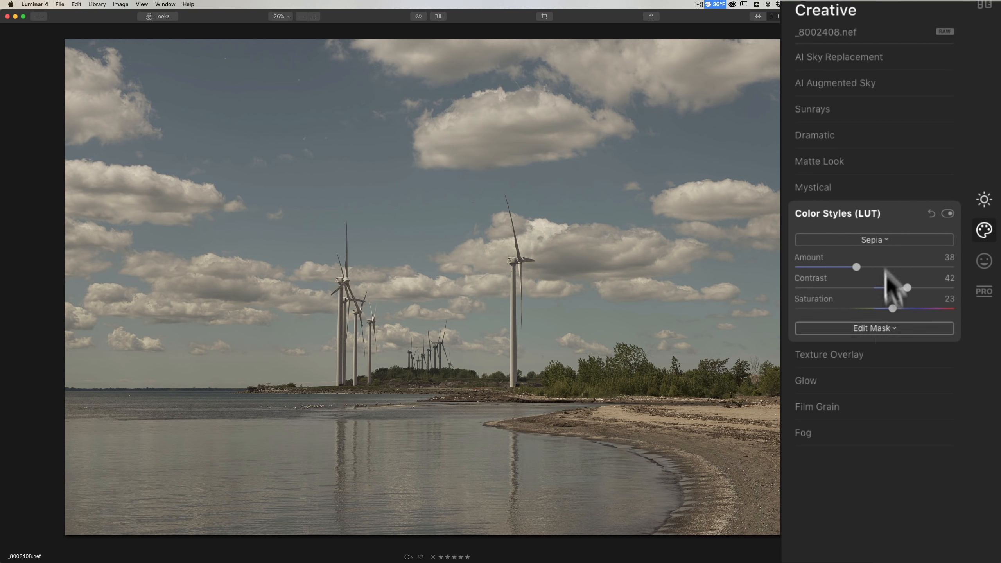
{"action": "left_click", "coordinate": [931, 208]}
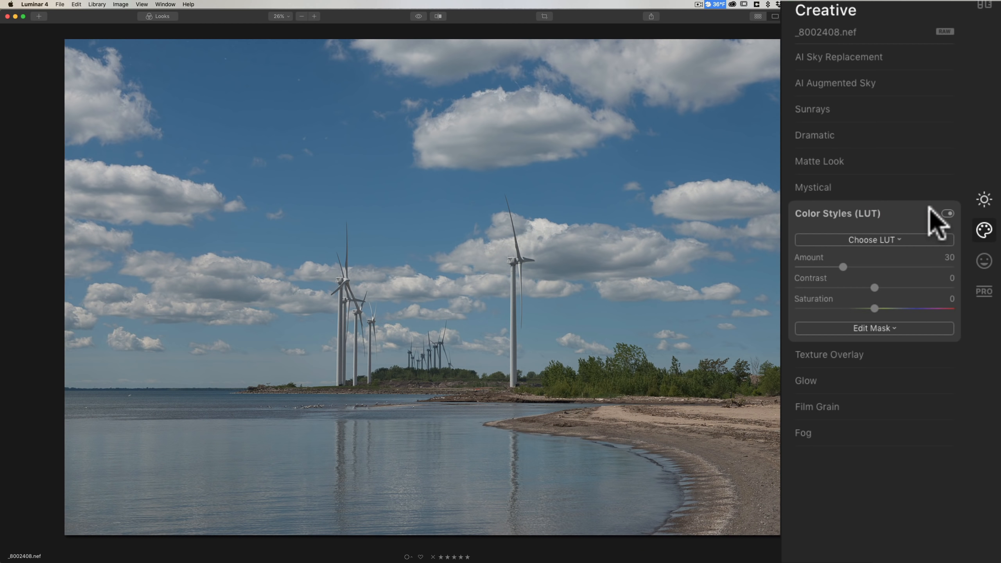
{"action": "left_click", "coordinate": [911, 209]}
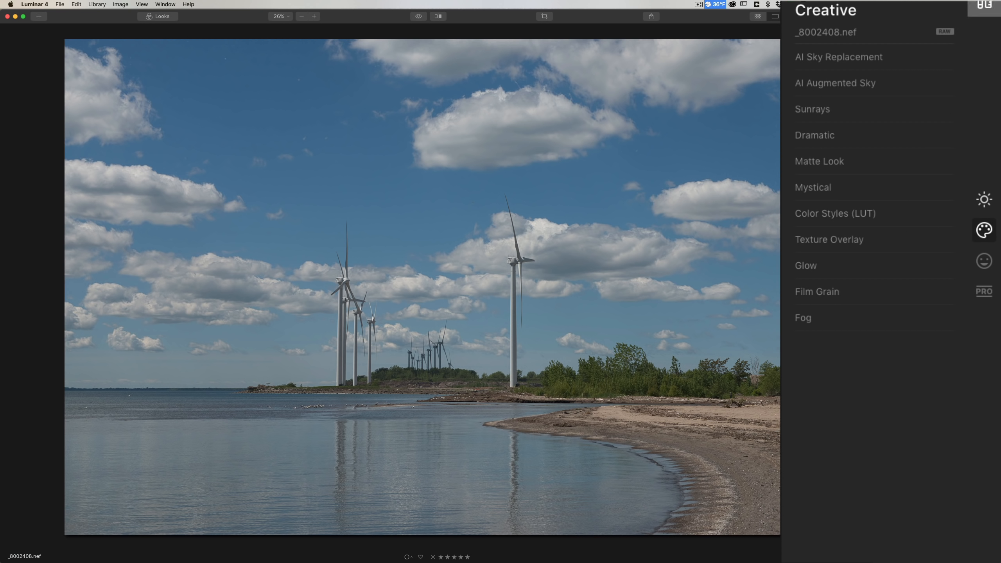
Review the Essentials Light tool's basic controls and its advanced settings, including the profile option
{"action": "left_click", "coordinate": [984, 5]}
{"action": "left_click", "coordinate": [985, 201]}
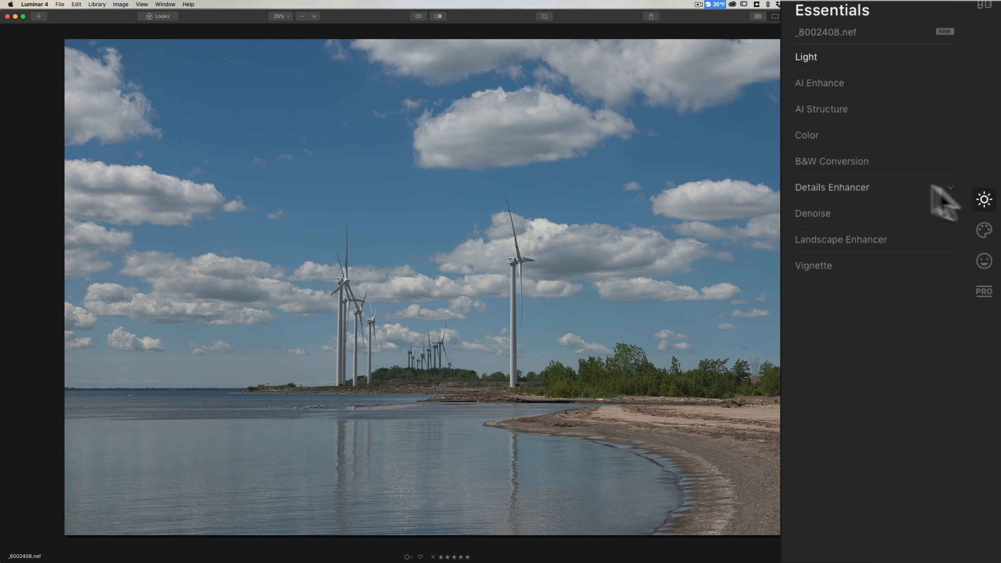
{"action": "left_click", "coordinate": [847, 63]}
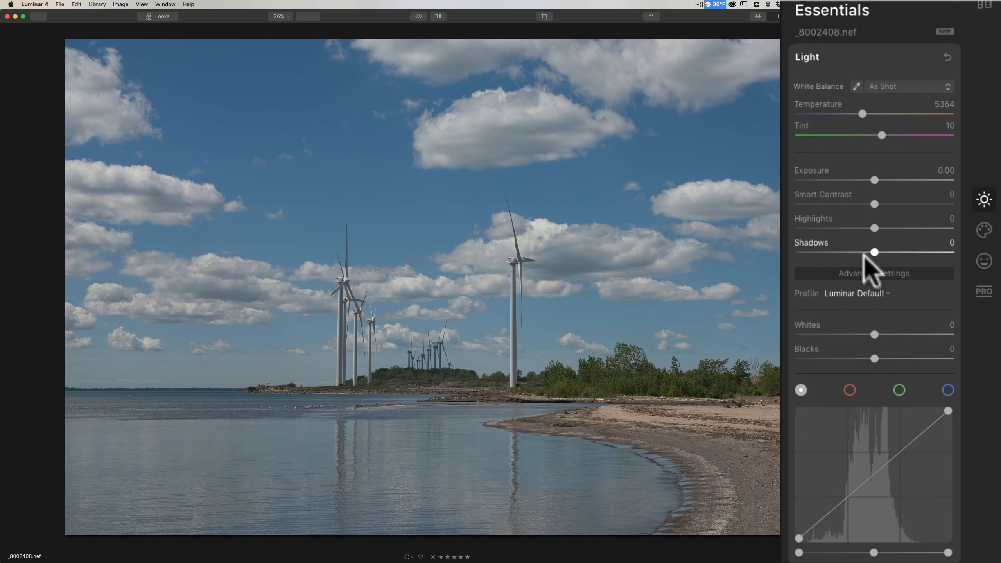
{"action": "left_click", "coordinate": [866, 274]}
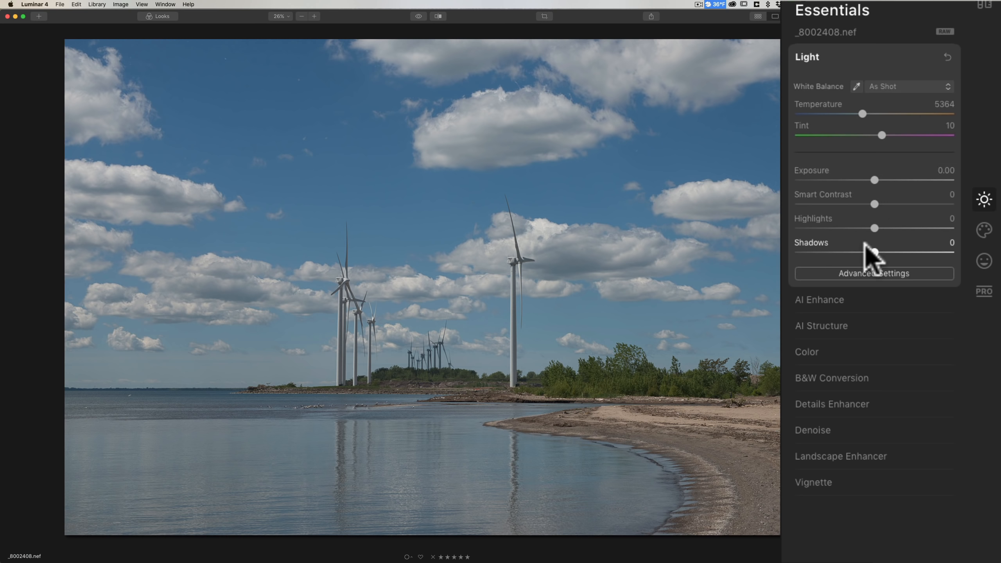
{"action": "left_click", "coordinate": [861, 276]}
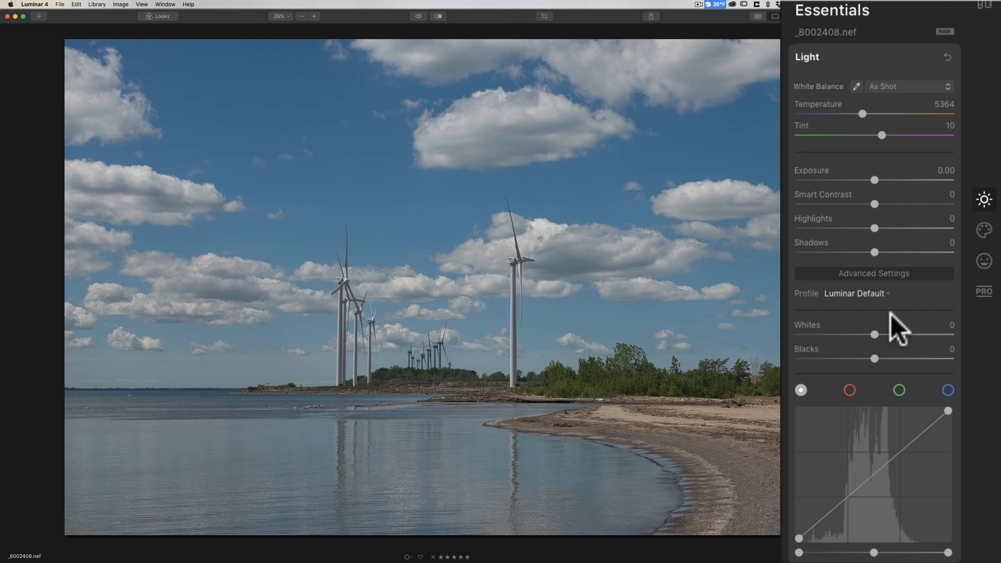
{"action": "left_click", "coordinate": [863, 49]}
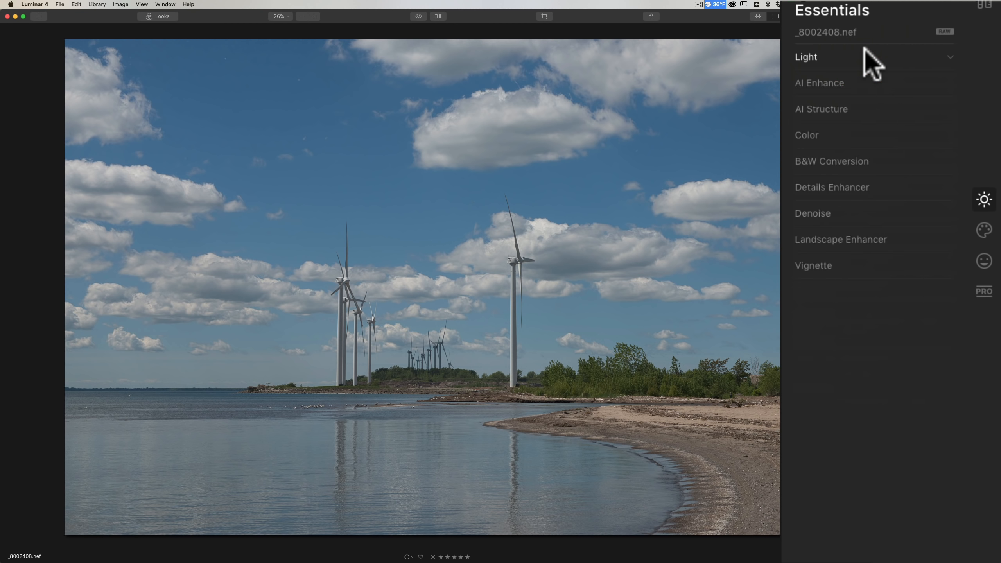
Examine the controls of the AI Enhance, Denoise, Light, Color and AI Structure tools
{"action": "left_click", "coordinate": [864, 80]}
{"action": "left_click", "coordinate": [865, 80]}
{"action": "left_click", "coordinate": [837, 206]}
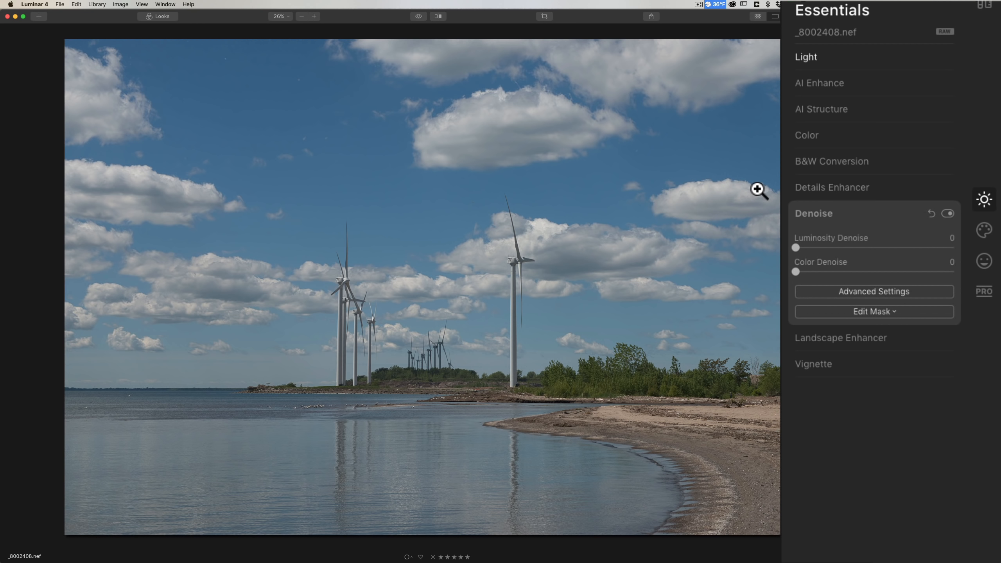
{"action": "left_click", "coordinate": [854, 206]}
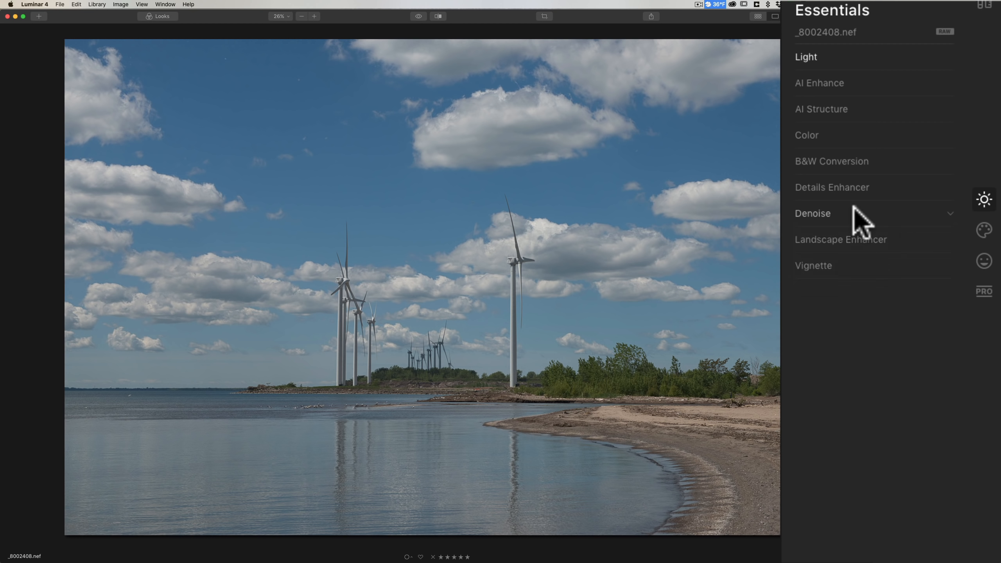
{"action": "left_click", "coordinate": [871, 55]}
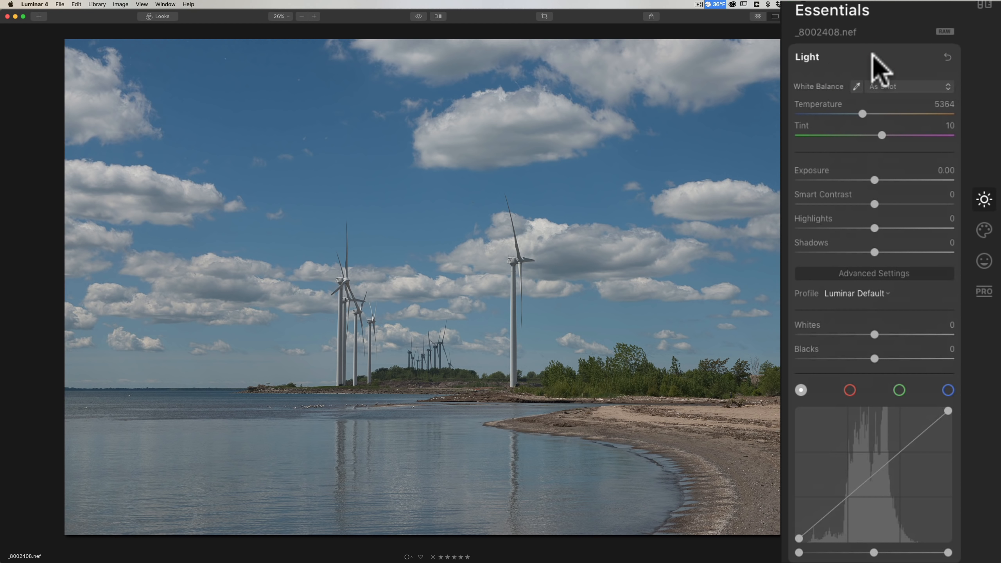
{"action": "left_click", "coordinate": [872, 56]}
{"action": "left_click", "coordinate": [860, 131]}
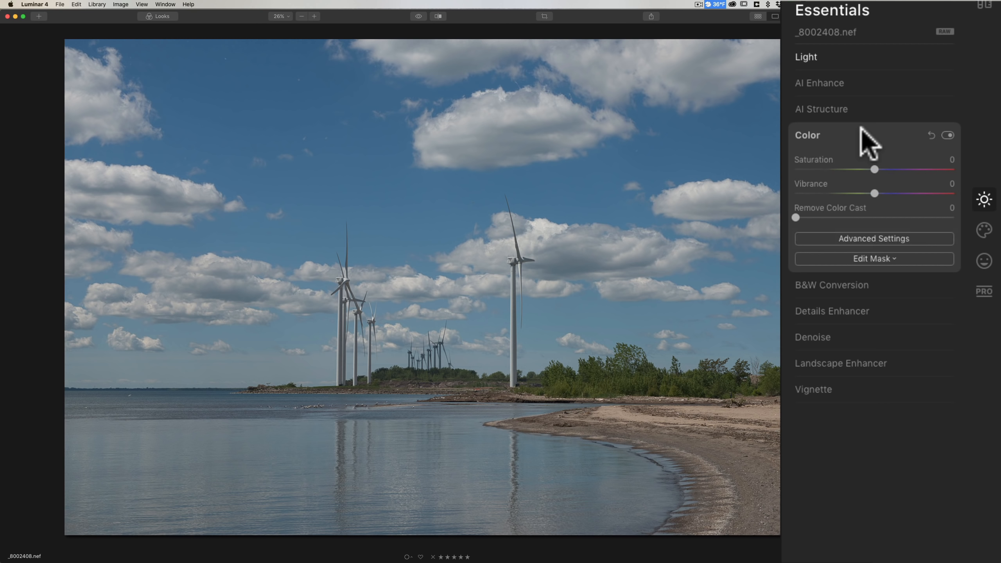
{"action": "left_click", "coordinate": [861, 128]}
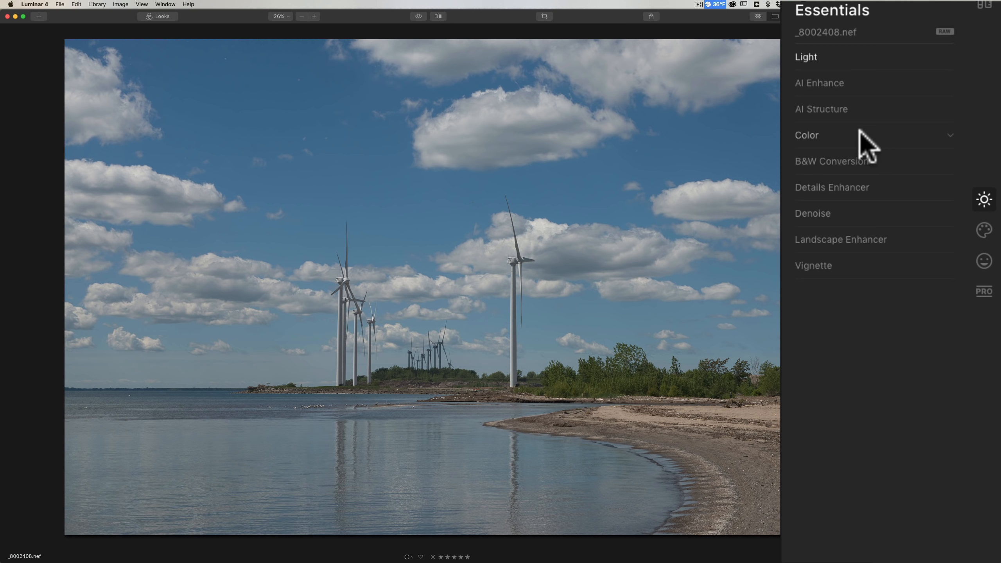
{"action": "left_click", "coordinate": [865, 109]}
{"action": "left_click", "coordinate": [865, 109]}
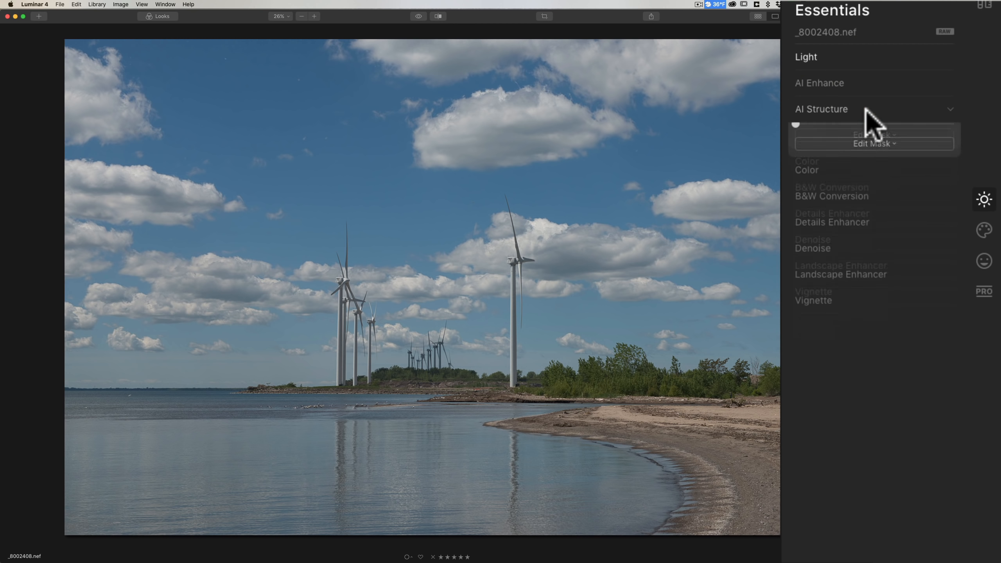
{"action": "left_click", "coordinate": [861, 83]}
{"action": "left_click", "coordinate": [860, 84]}
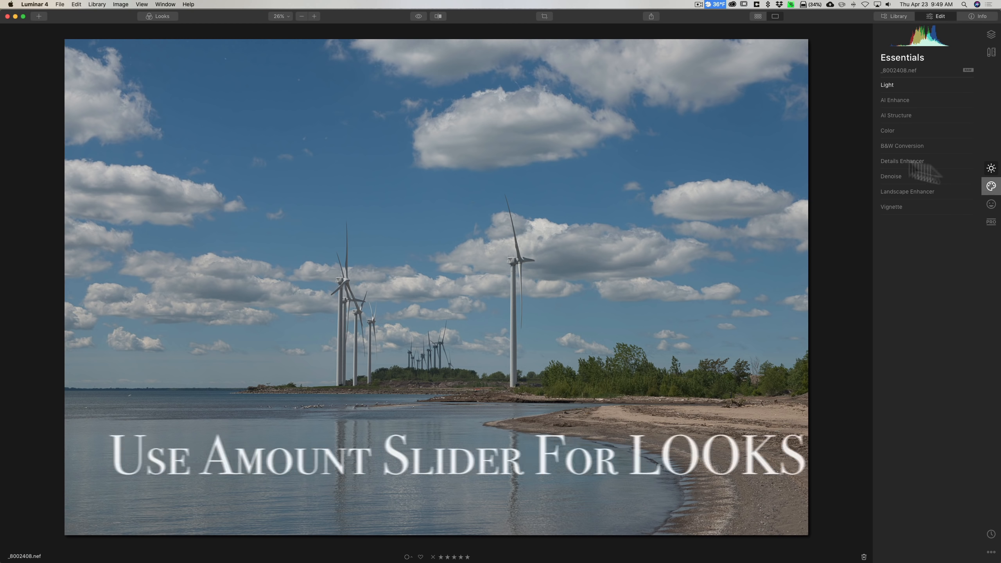
Show the Luminar Looks and apply the Cabin in the Woods look to the photo with its Amount reduced to about 58
{"action": "left_click", "coordinate": [163, 17]}
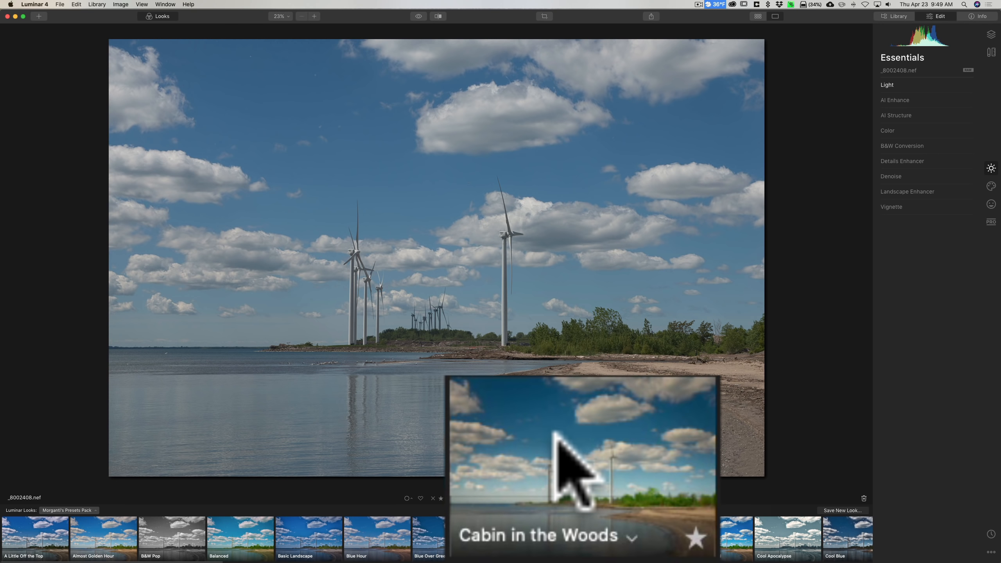
{"action": "left_click", "coordinate": [713, 532]}
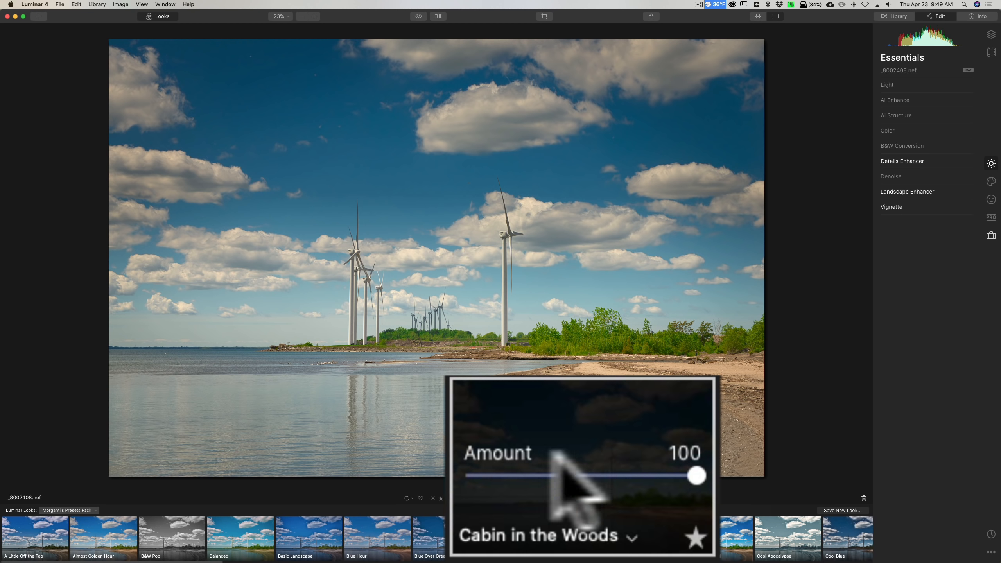
{"action": "left_click_drag", "start_coordinate": [689, 465], "coordinate": [590, 466]}
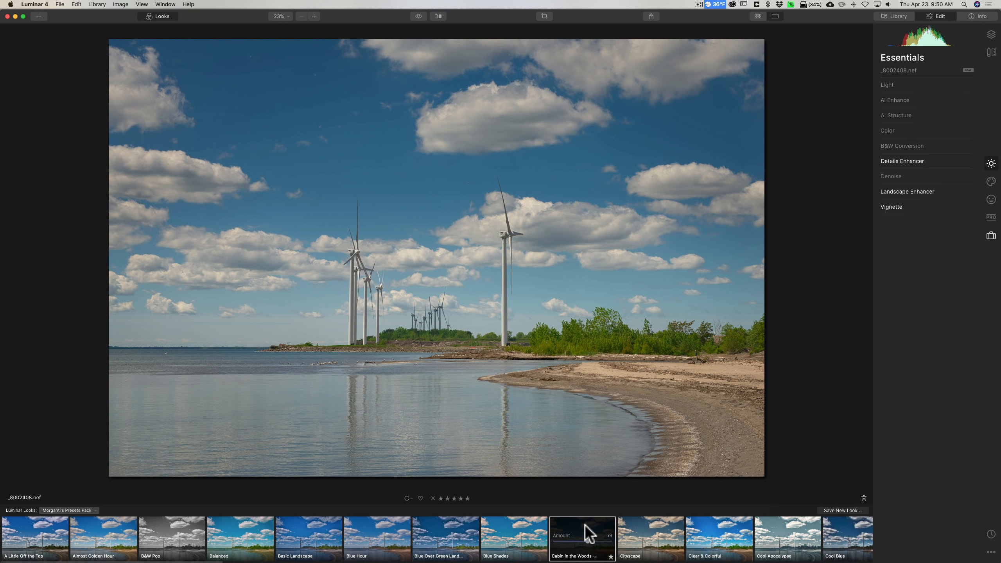
Replace the applied look with the Blue Over Green Land... look and reduce its Amount to 24
{"action": "left_click", "coordinate": [437, 531]}
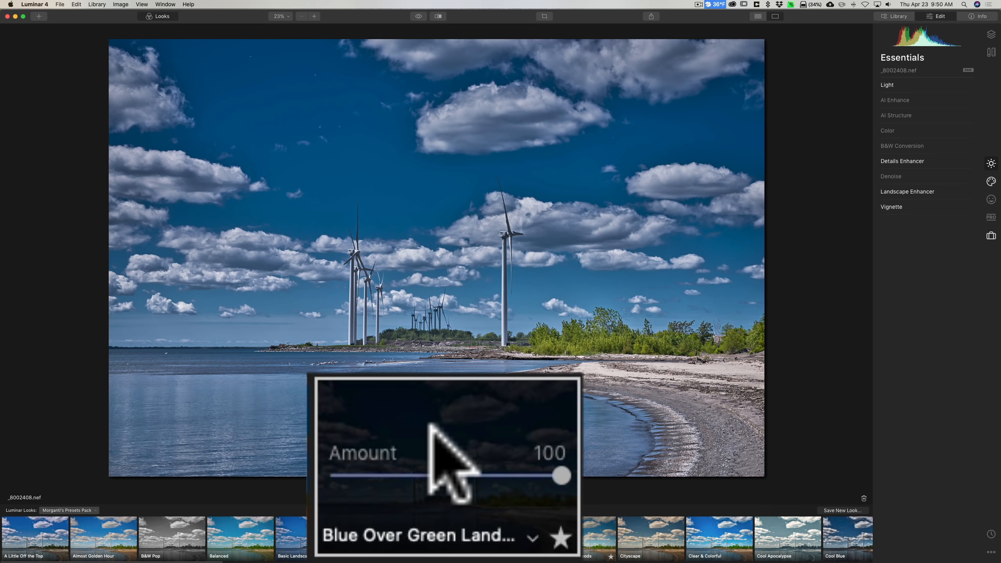
{"action": "left_click_drag", "start_coordinate": [561, 474], "coordinate": [383, 473]}
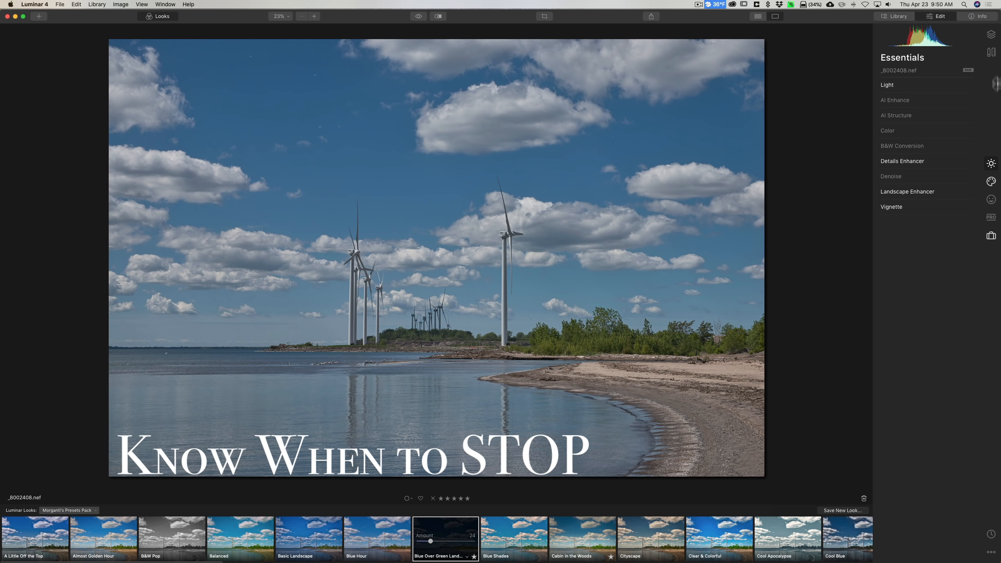
Look through the Creative, Portrait and Professional tool groups and return to the Essentials tools
{"action": "left_click", "coordinate": [991, 181]}
{"action": "left_click", "coordinate": [991, 199]}
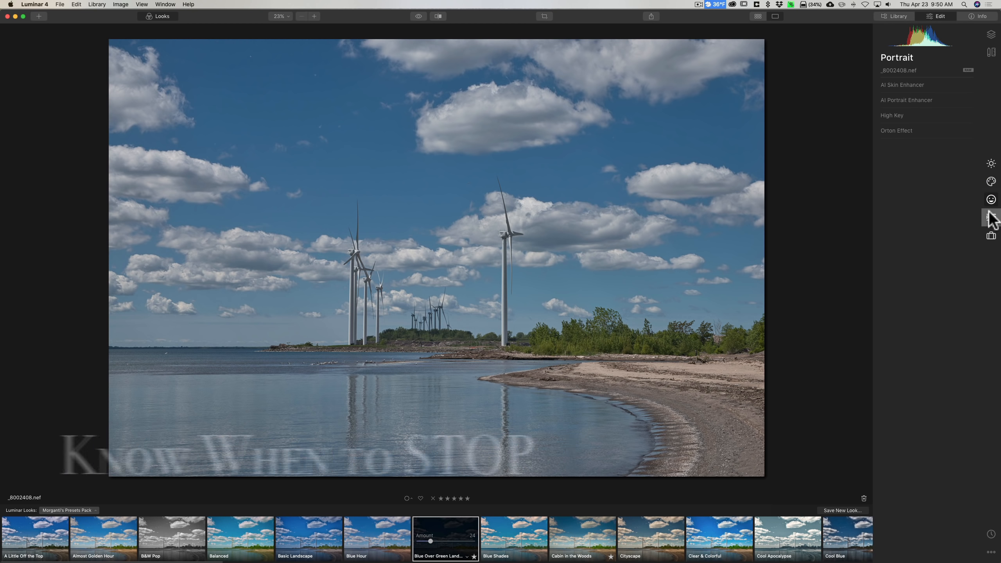
{"action": "left_click", "coordinate": [991, 217]}
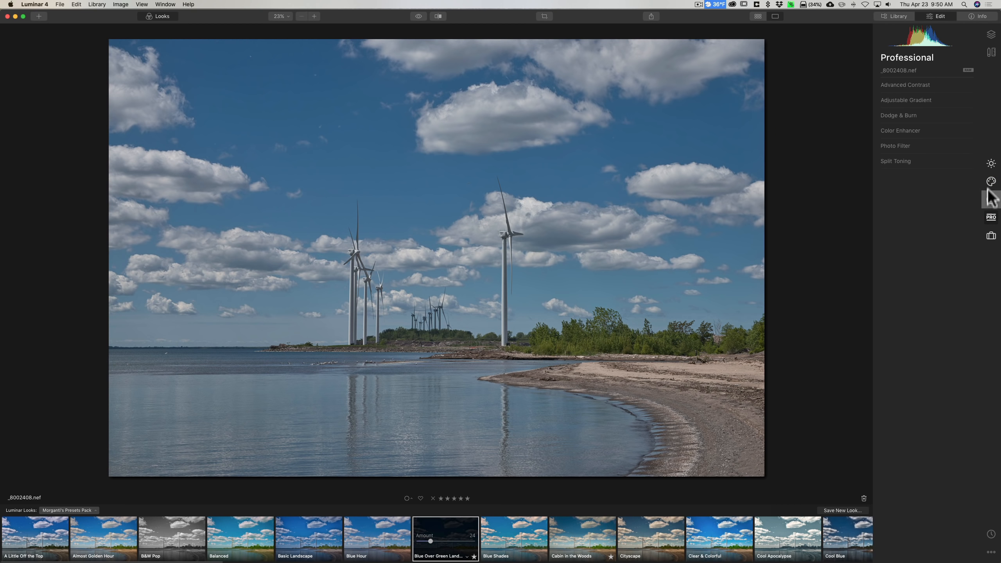
{"action": "left_click", "coordinate": [991, 167]}
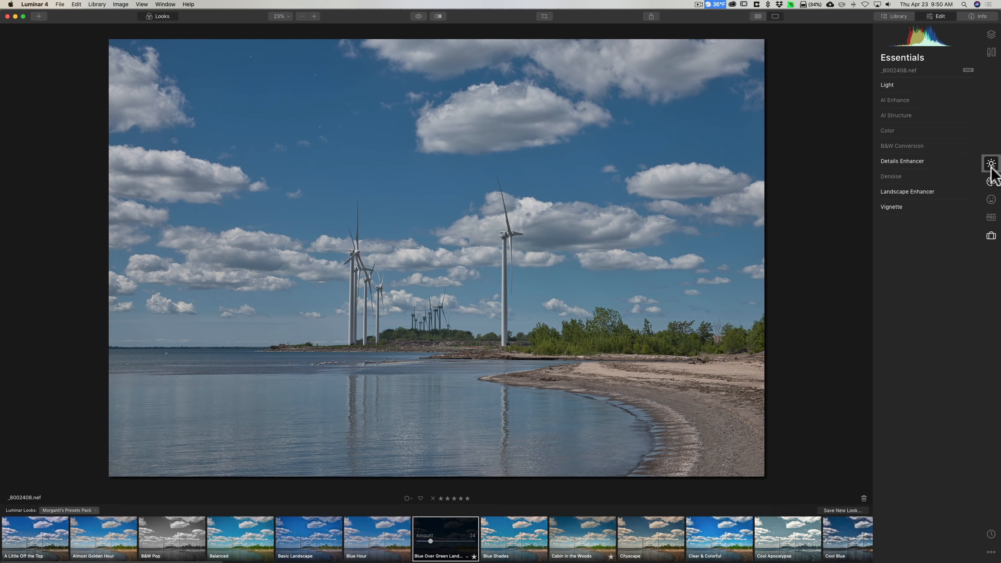